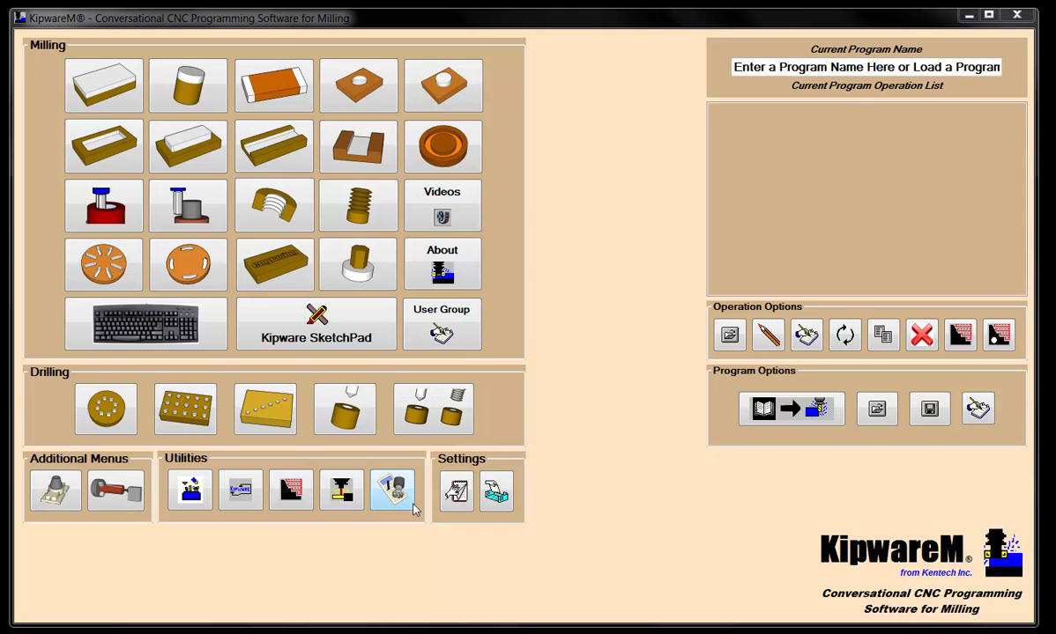
- Reopen the KipwareCSF speeds-and-feeds wizard and choose 303 Stainless Steel as the material
{"action": "left_click", "coordinate": [390, 490]}
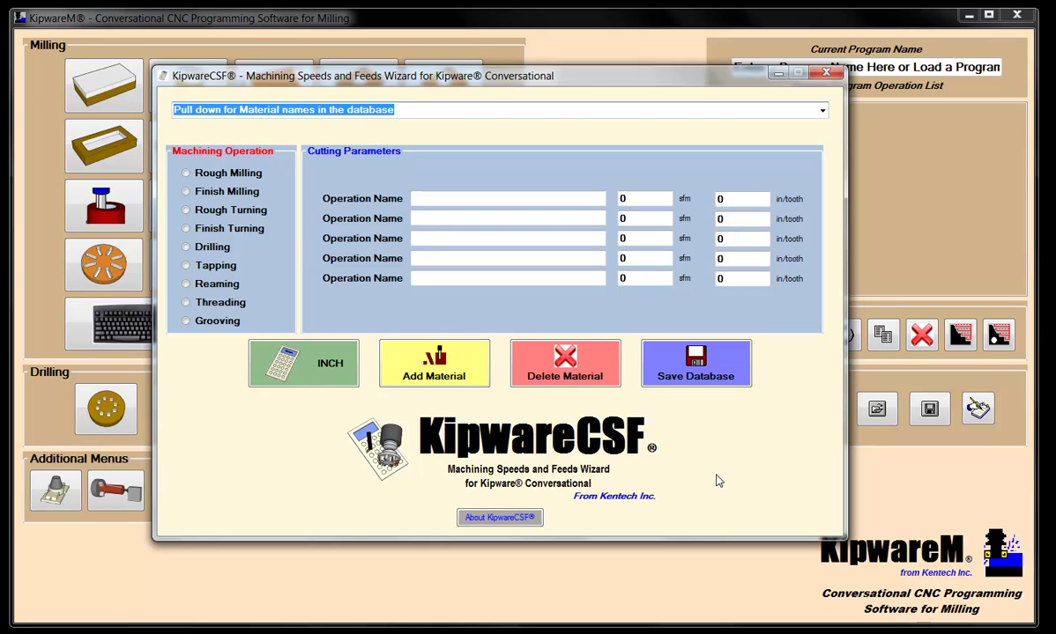
{"action": "key", "text": "alt+F4"}
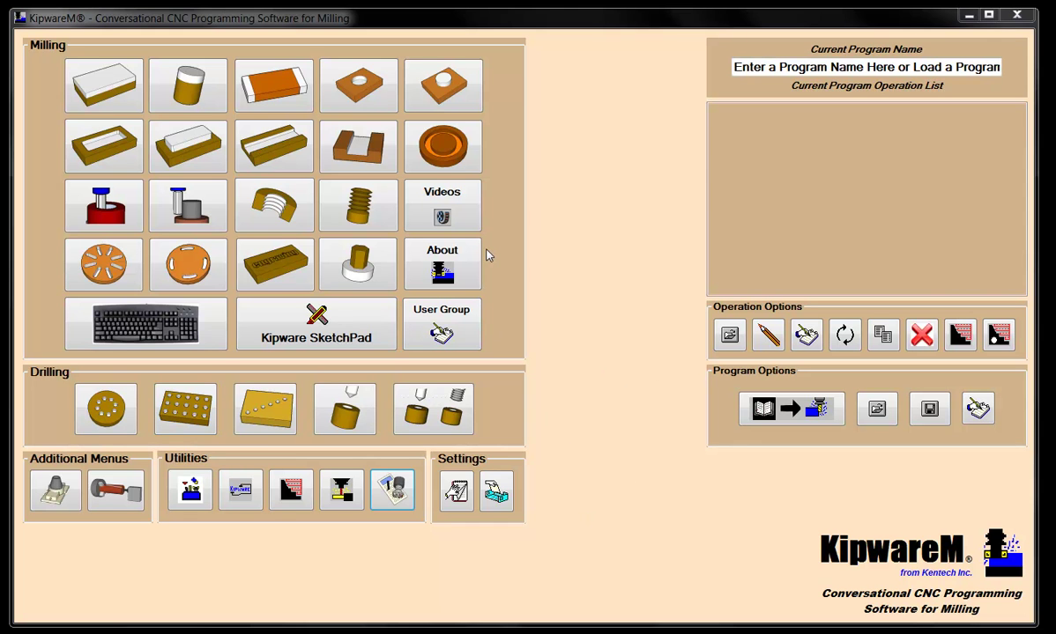
{"action": "left_click", "coordinate": [394, 499]}
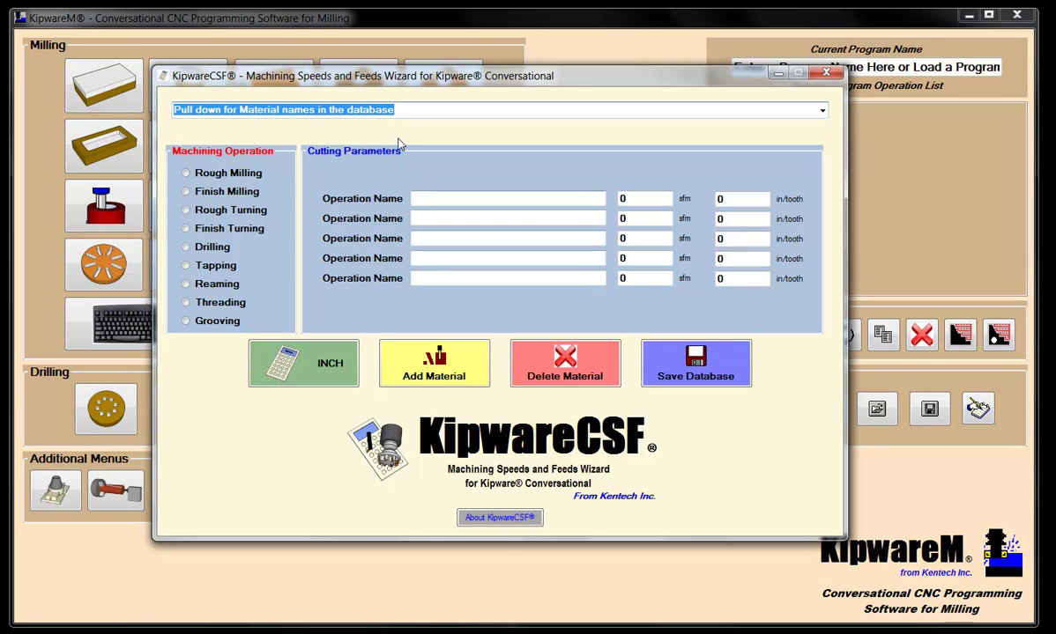
{"action": "left_click", "coordinate": [822, 111]}
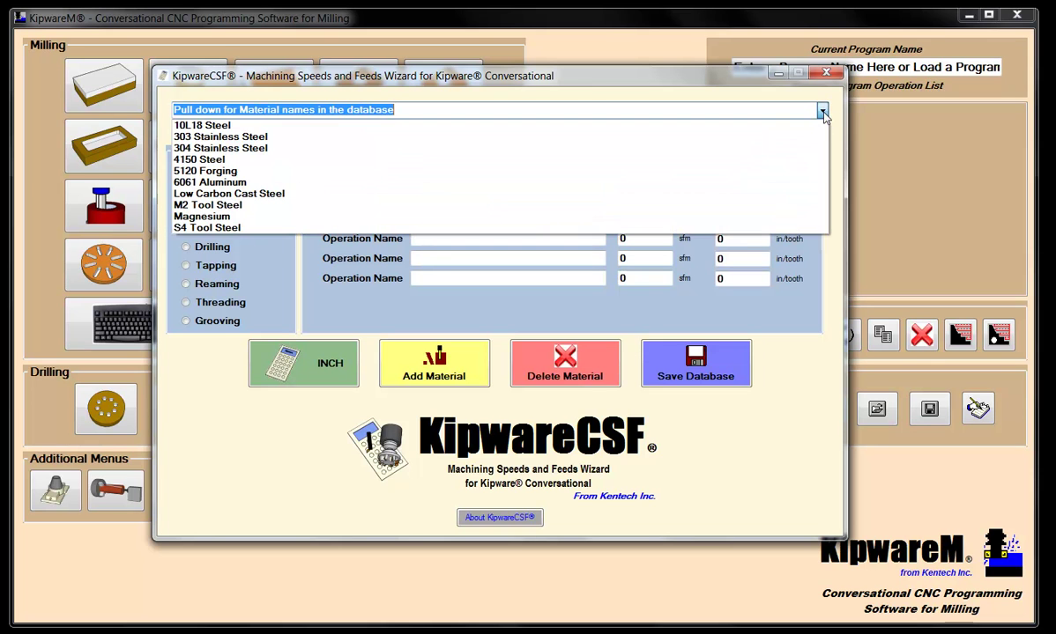
{"action": "left_click", "coordinate": [245, 134]}
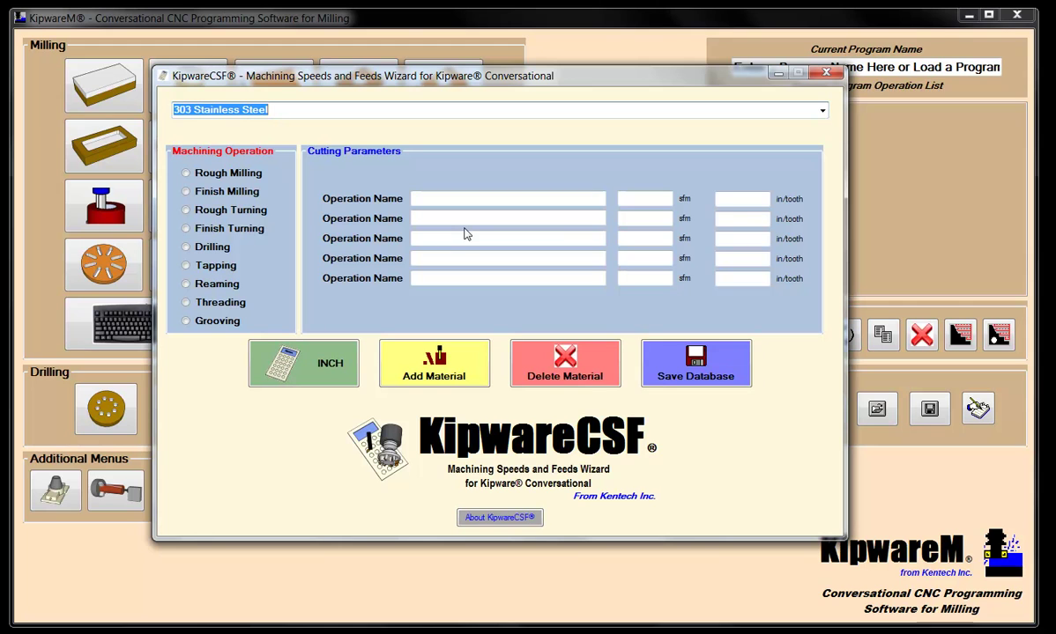
- View the 303 Stainless Steel Rough Milling speeds and feeds, then close the wizard
{"action": "left_click", "coordinate": [221, 175]}
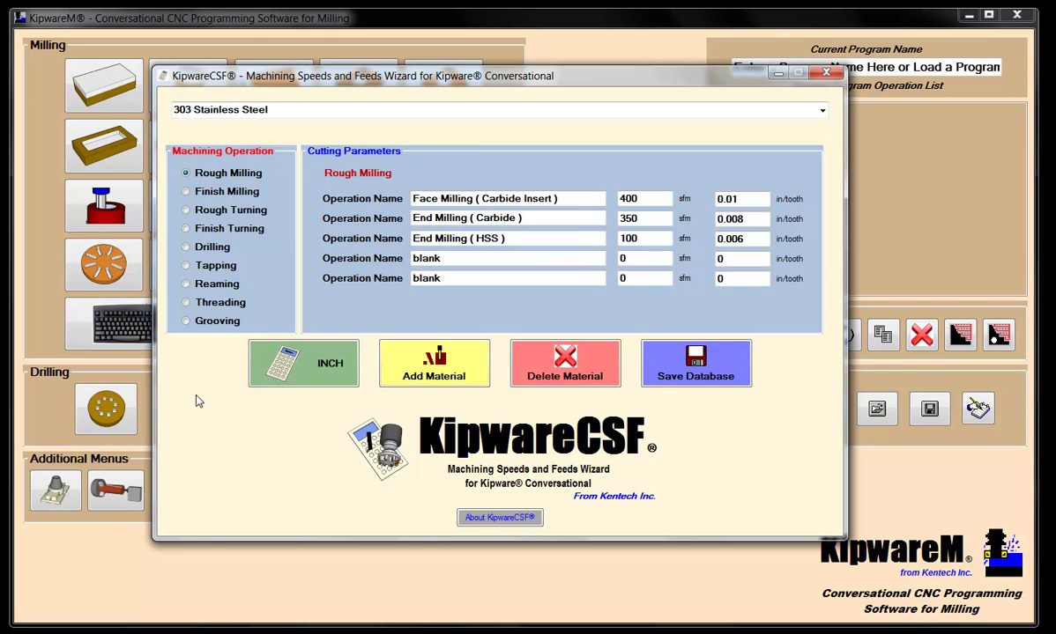
{"action": "left_click", "coordinate": [826, 73]}
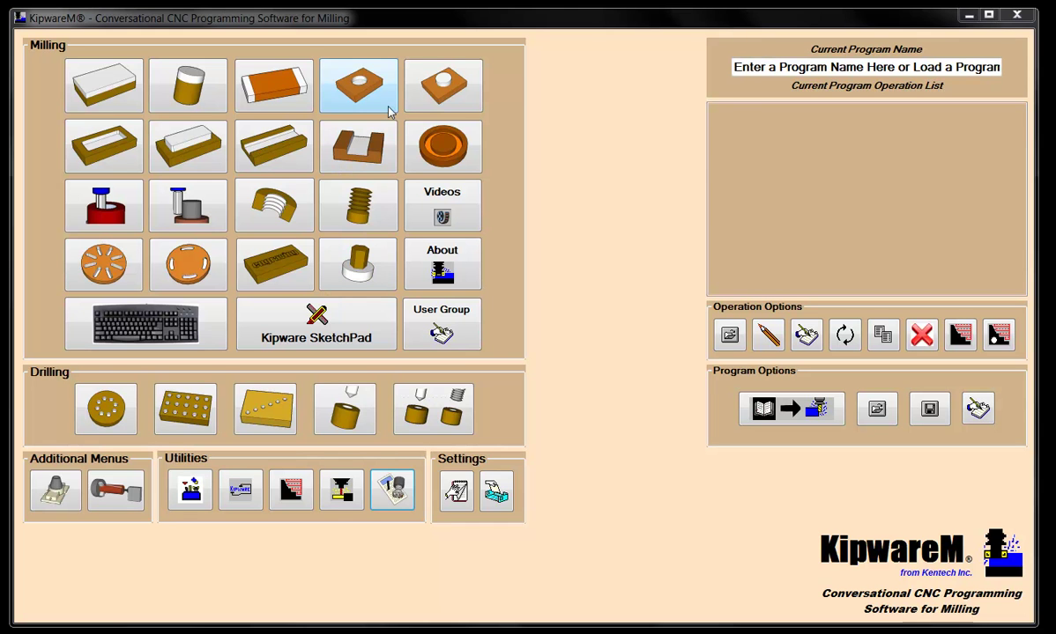
- Start a Square-Rectangular Facing operation and enter .100, 10.00 × 5.00 stock and .200 removal
{"action": "left_click", "coordinate": [71, 69]}
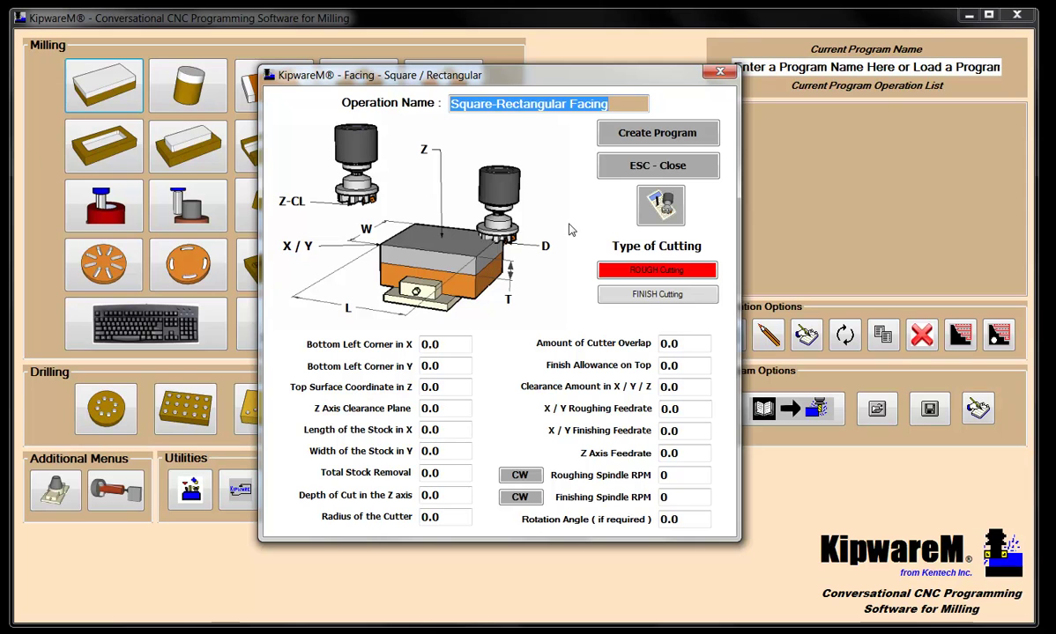
{"action": "key", "text": "Tab"}
{"action": "key", "text": "Tab"}
{"action": "key", "text": "Tab"}
{"action": "key", "text": "Tab"}
{"action": "key", "text": "Tab"}
{"action": "key", "text": "Tab"}
{"action": "type", "text": ".100"}
- Enter the remaining facing values: .100 cut depth, .500 cutter radius, .020, .010 and .125
{"action": "key", "text": "Tab"}
{"action": "type", "text": "10.00"}
{"action": "key", "text": "Tab"}
{"action": "type", "text": "5.00"}
{"action": "key", "text": "Tab"}
{"action": "type", "text": ".200"}
{"action": "key", "text": "Tab"}
{"action": "type", "text": ".100"}
{"action": "key", "text": "Tab"}
{"action": "type", "text": ".500"}
{"action": "key", "text": "Tab"}
{"action": "type", "text": ".020"}
{"action": "key", "text": "Tab"}
{"action": "type", "text": ".010"}
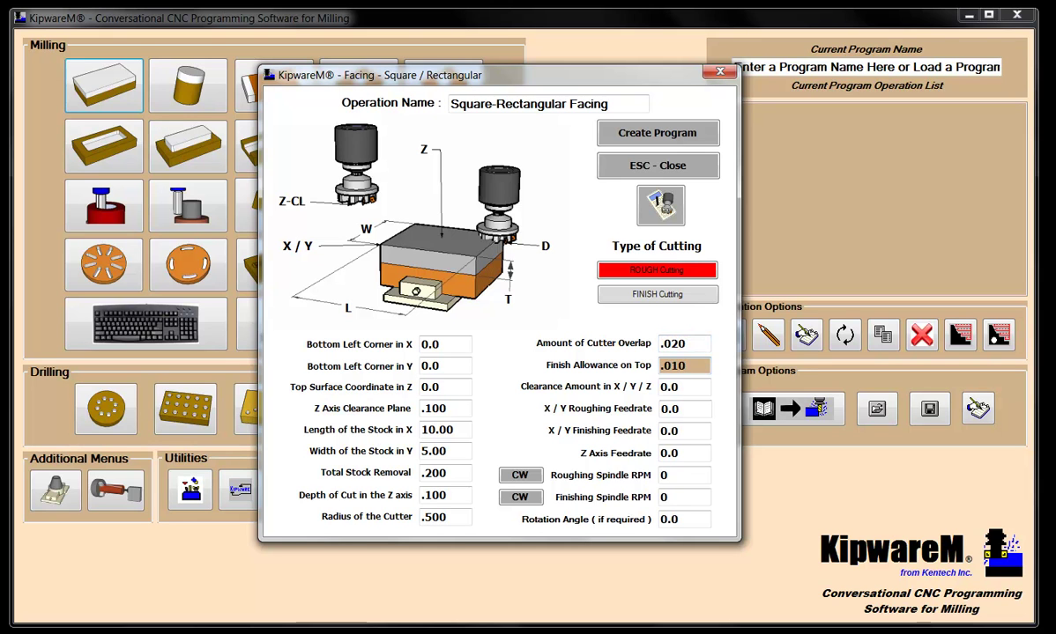
{"action": "key", "text": "Tab"}
{"action": "type", "text": ".125"}
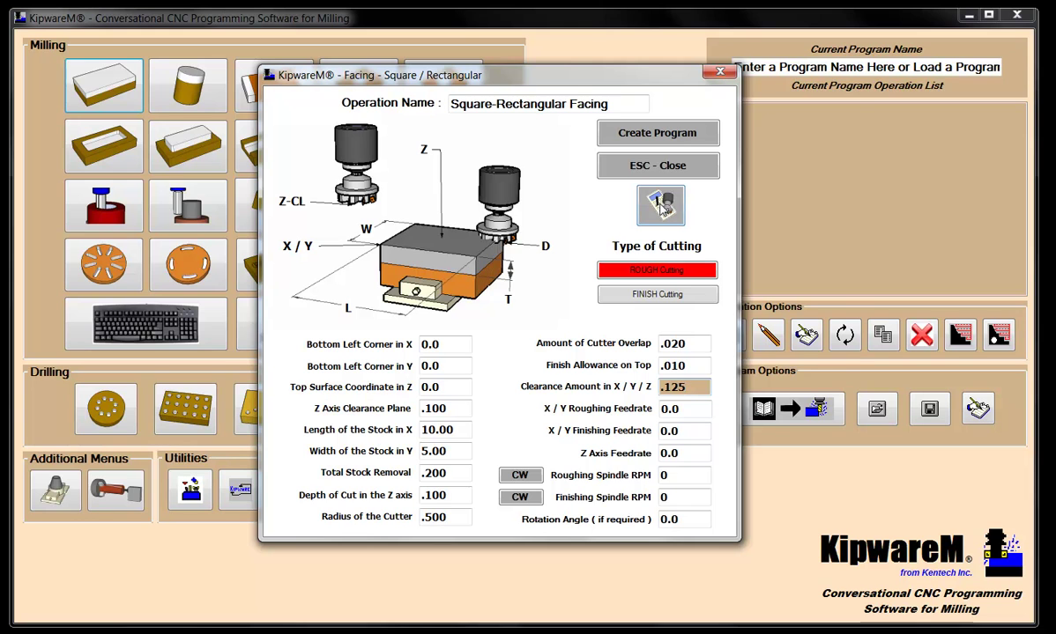
- Turn on FINISH cutting for the facing and bring up the Rough + Finish Milling calculator
{"action": "left_click", "coordinate": [660, 204]}
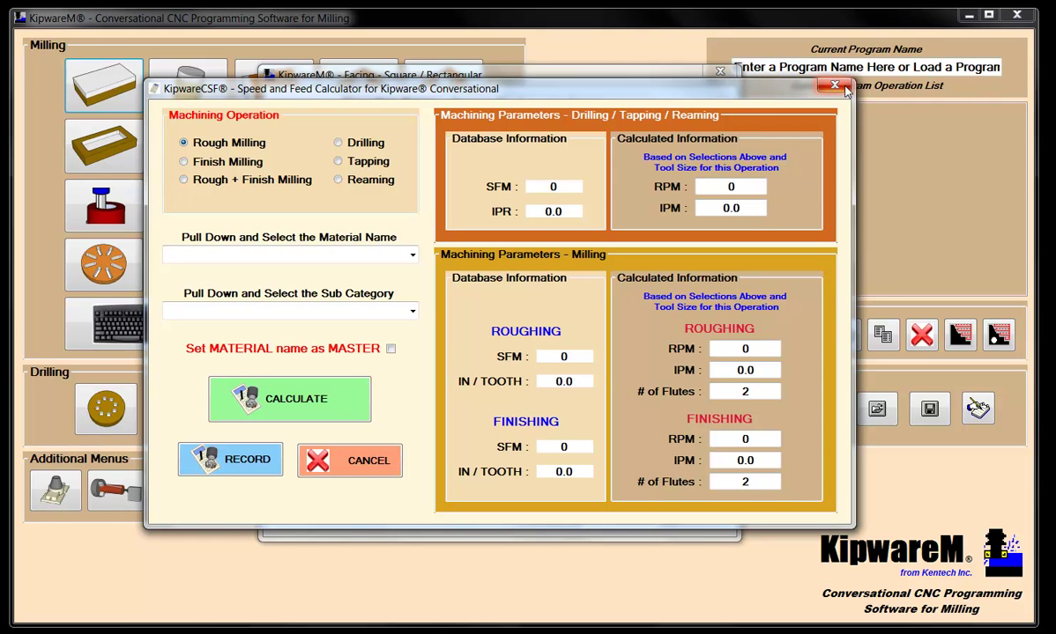
{"action": "key", "text": "Escape"}
{"action": "left_click", "coordinate": [669, 298]}
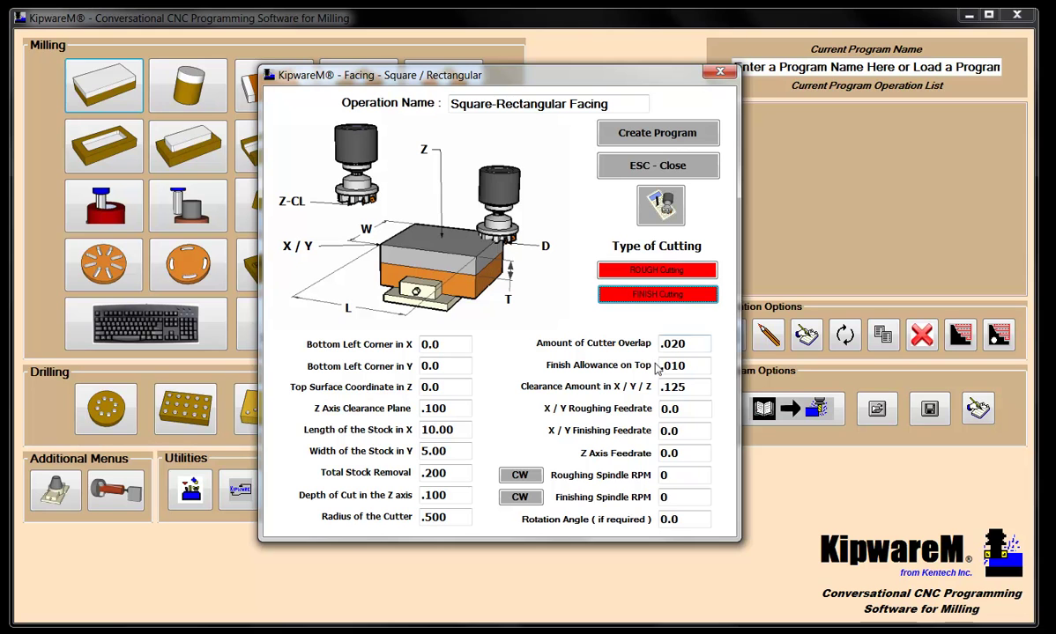
{"action": "left_click", "coordinate": [672, 223]}
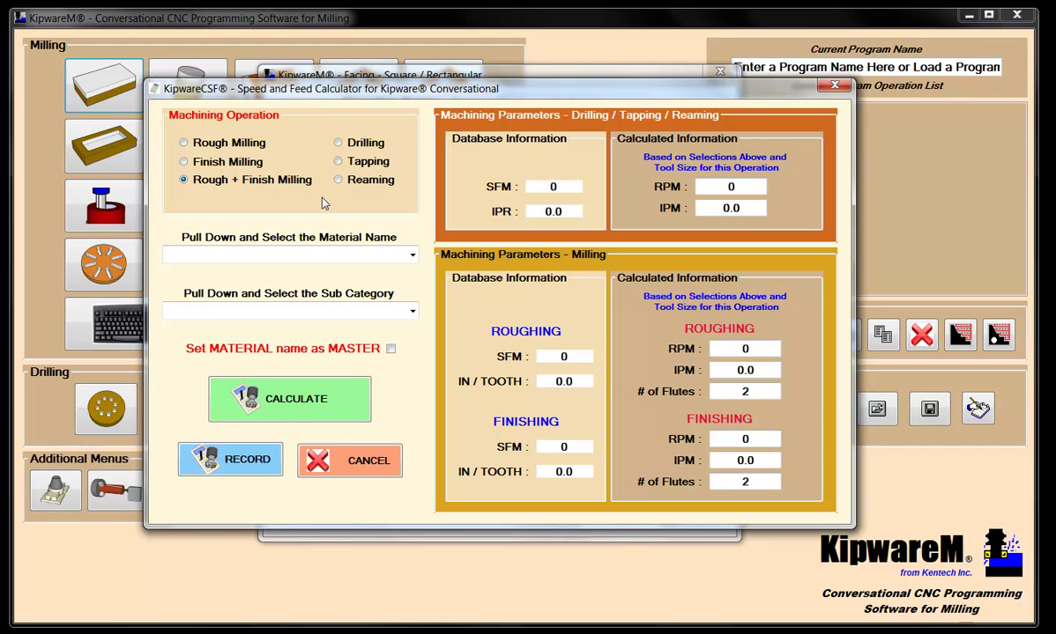
- Choose 10L18 Steel and End Milling (Carbide), then calculate the initial speeds and feeds
{"action": "left_click", "coordinate": [388, 253]}
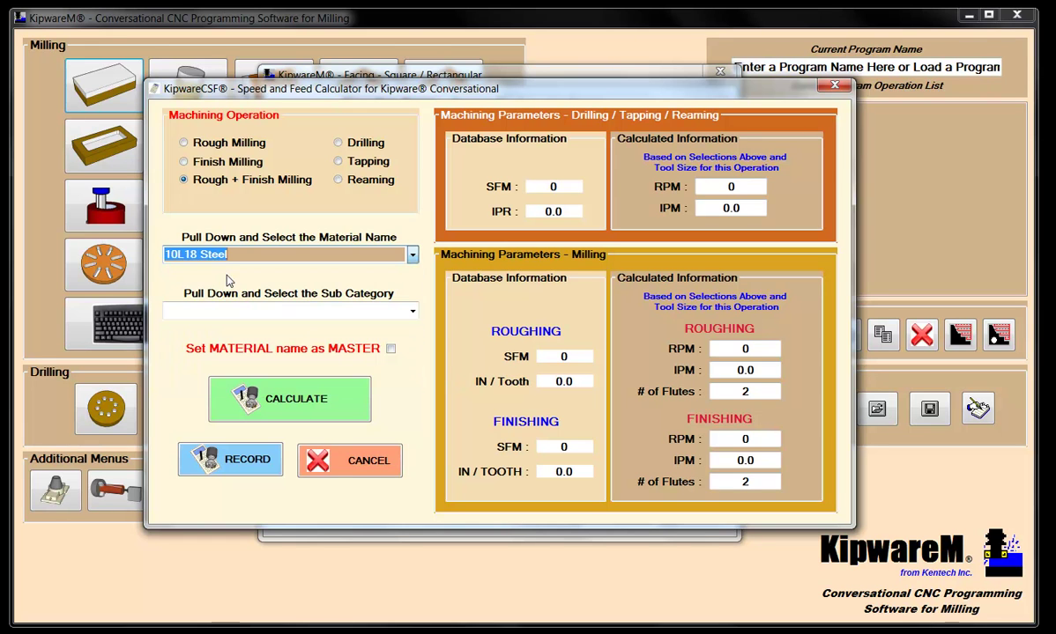
{"action": "left_click", "coordinate": [411, 311]}
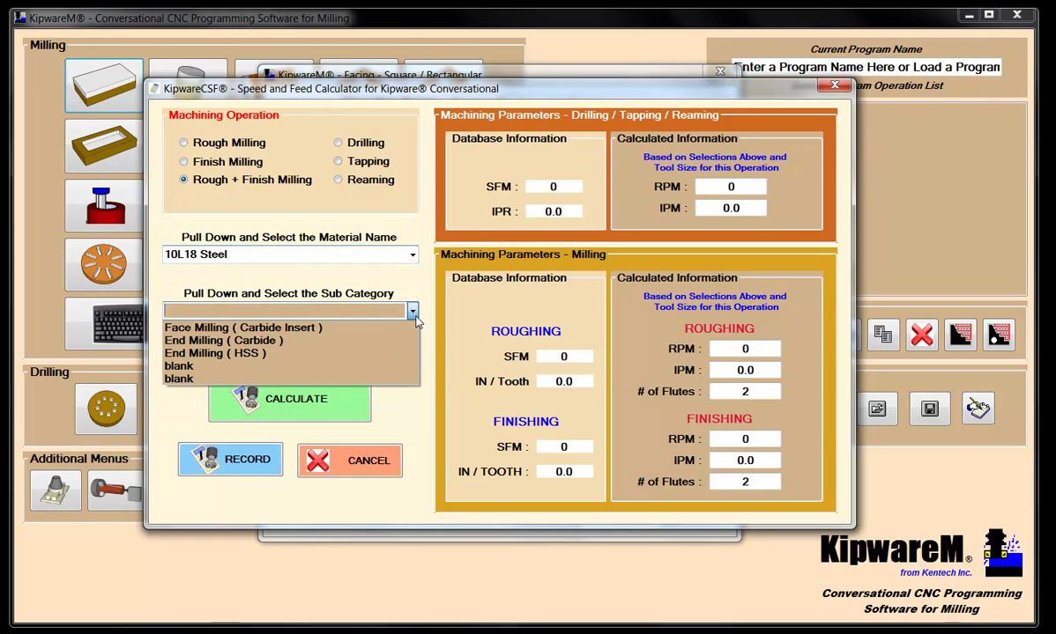
{"action": "left_click", "coordinate": [235, 340]}
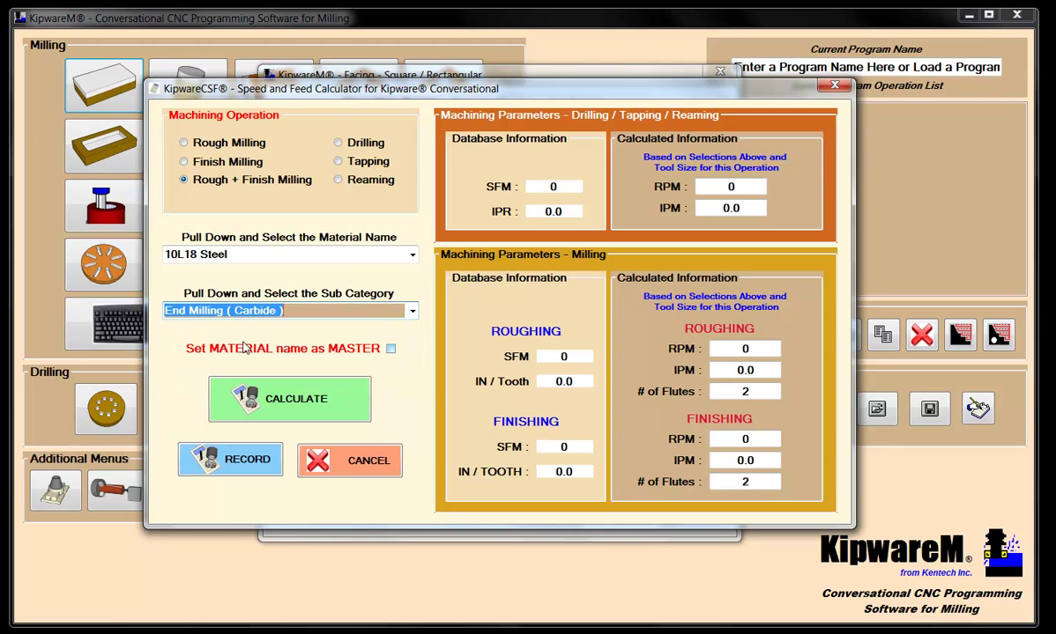
{"action": "left_click", "coordinate": [286, 410]}
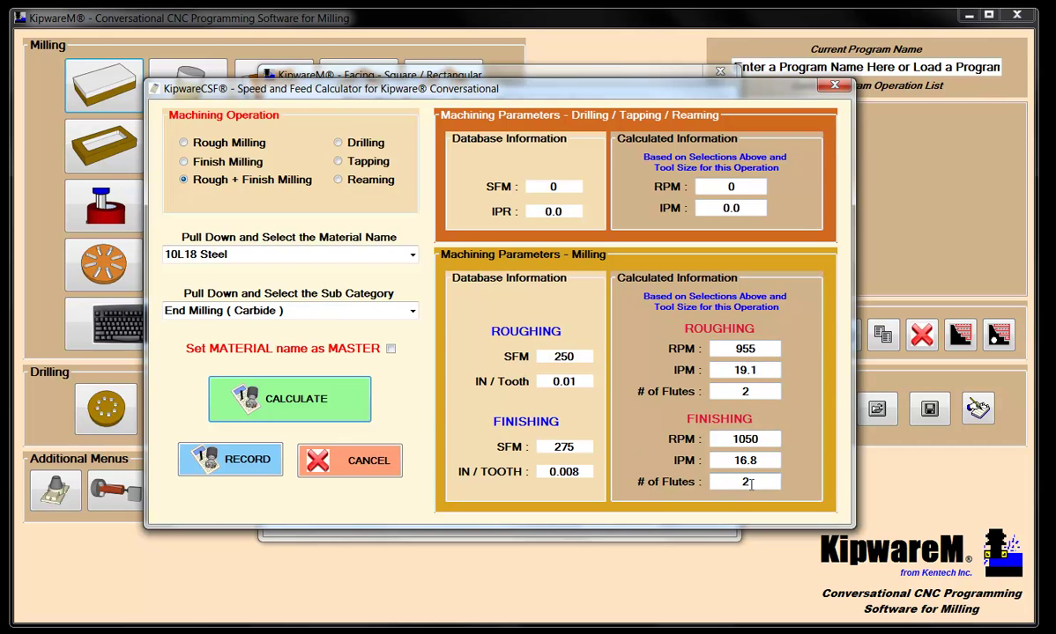
- Set rough and finish flutes to 4 and recalculate: 955/1050 RPM, 38.2/33.6 IPM
{"action": "double_click", "coordinate": [745, 391]}
{"action": "type", "text": "4"}
{"action": "key", "text": "Tab"}
{"action": "type", "text": "4"}
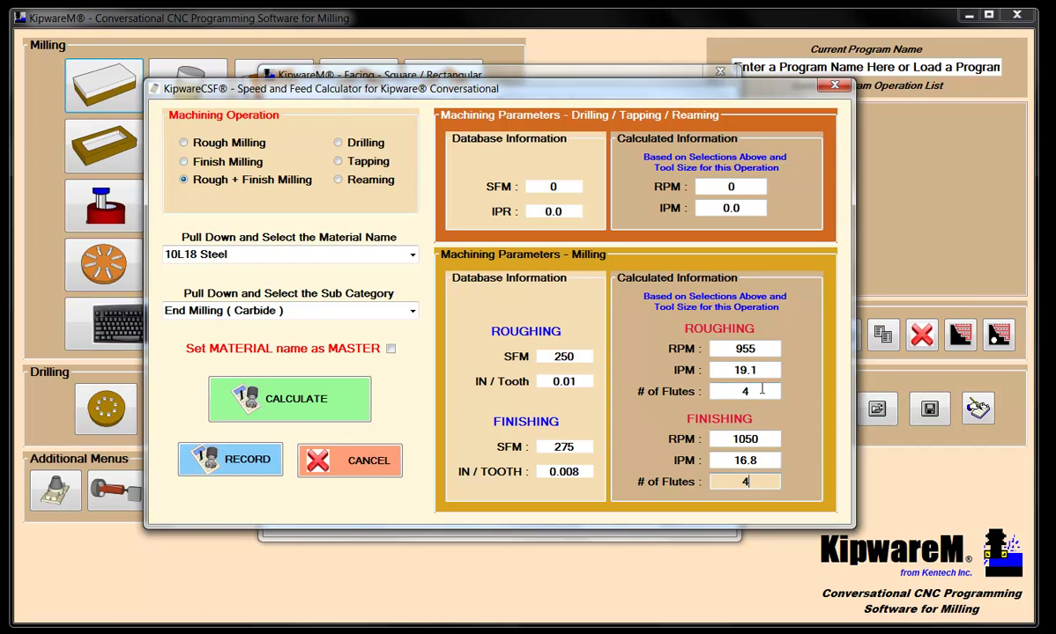
{"action": "left_click", "coordinate": [276, 388]}
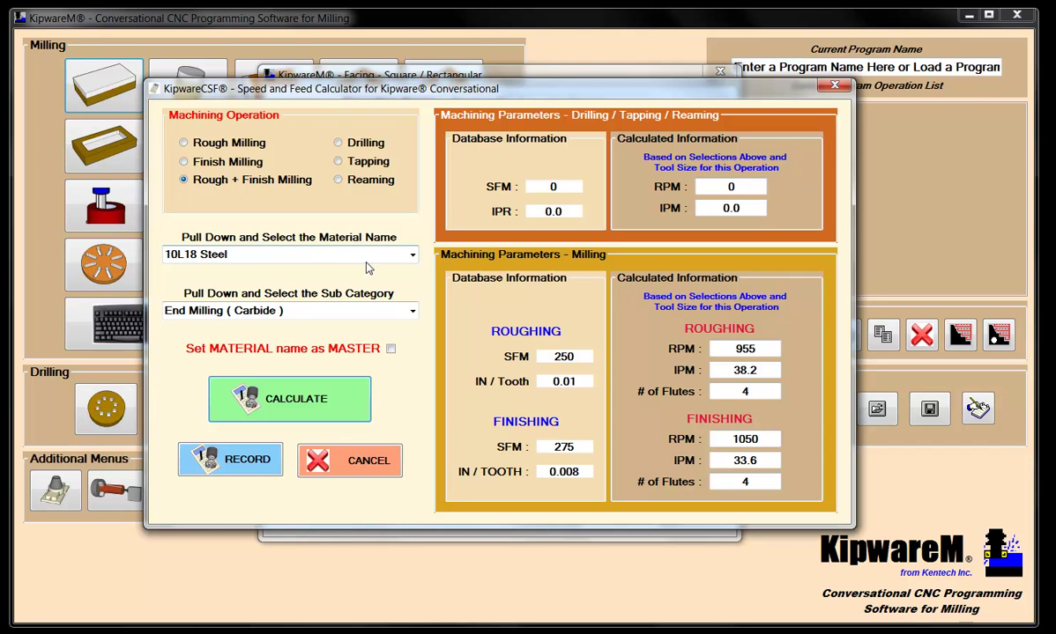
- Record the calculated speeds and feeds into the facing and add it to the program
{"action": "left_click", "coordinate": [222, 461]}
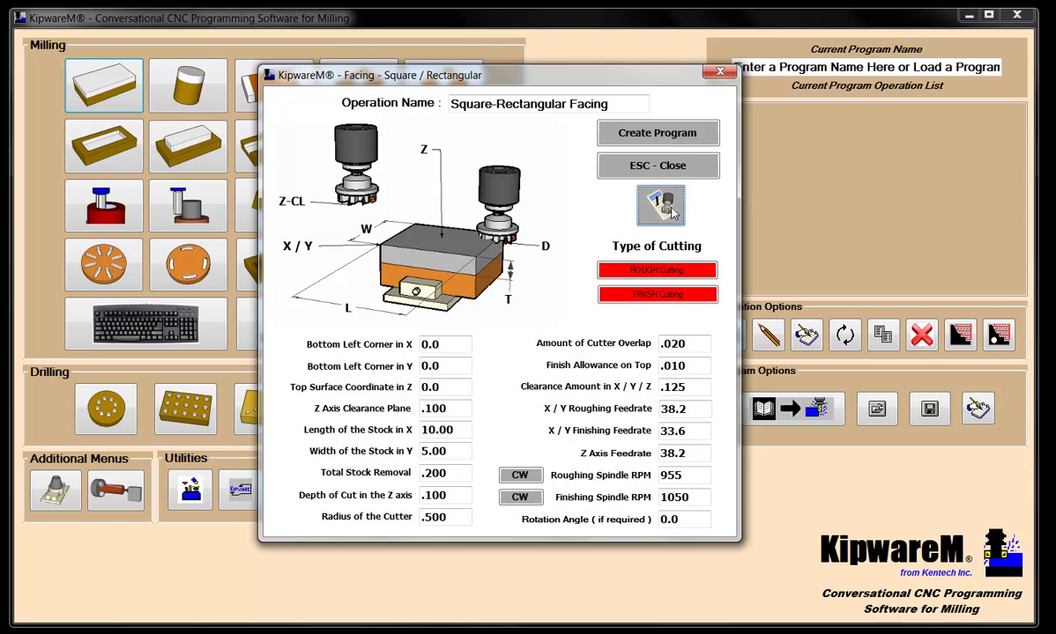
{"action": "left_click", "coordinate": [668, 140]}
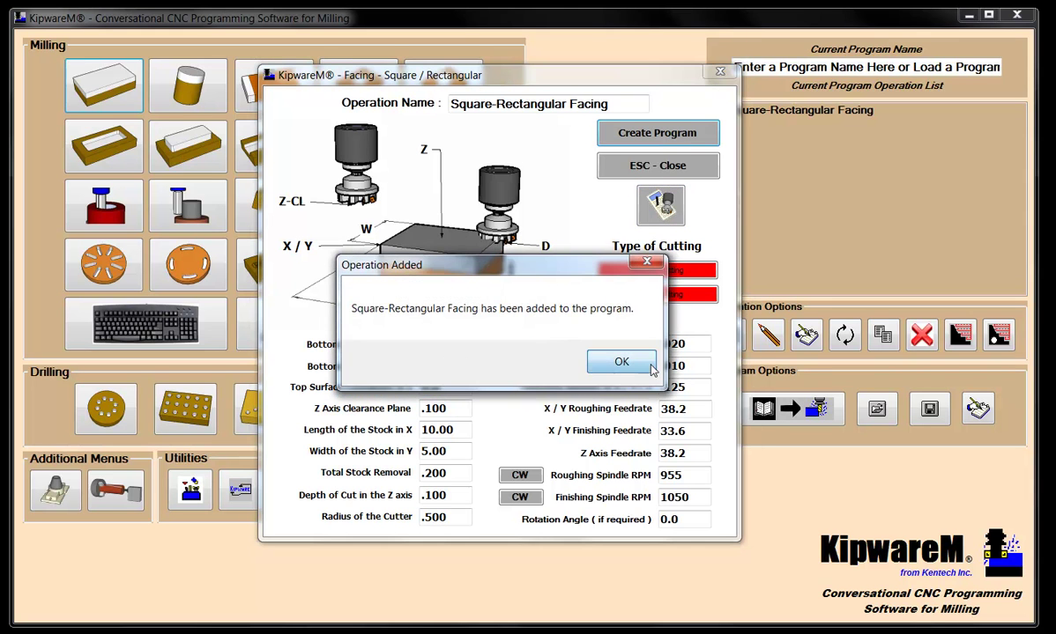
{"action": "left_click", "coordinate": [617, 358]}
- Review the facing operation's generated G-code in the Program Editor, then close it
{"action": "left_click", "coordinate": [805, 334]}
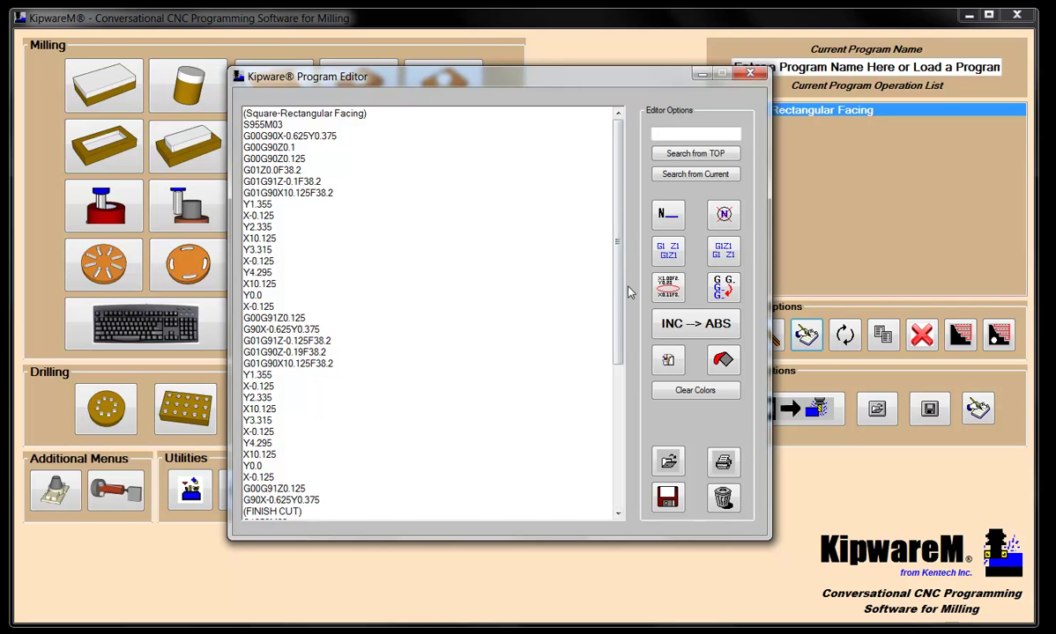
{"action": "scroll", "coordinate": [623, 290], "scroll_direction": "down", "scroll_amount": 2}
{"action": "scroll", "coordinate": [623, 291], "scroll_direction": "down", "scroll_amount": 2}
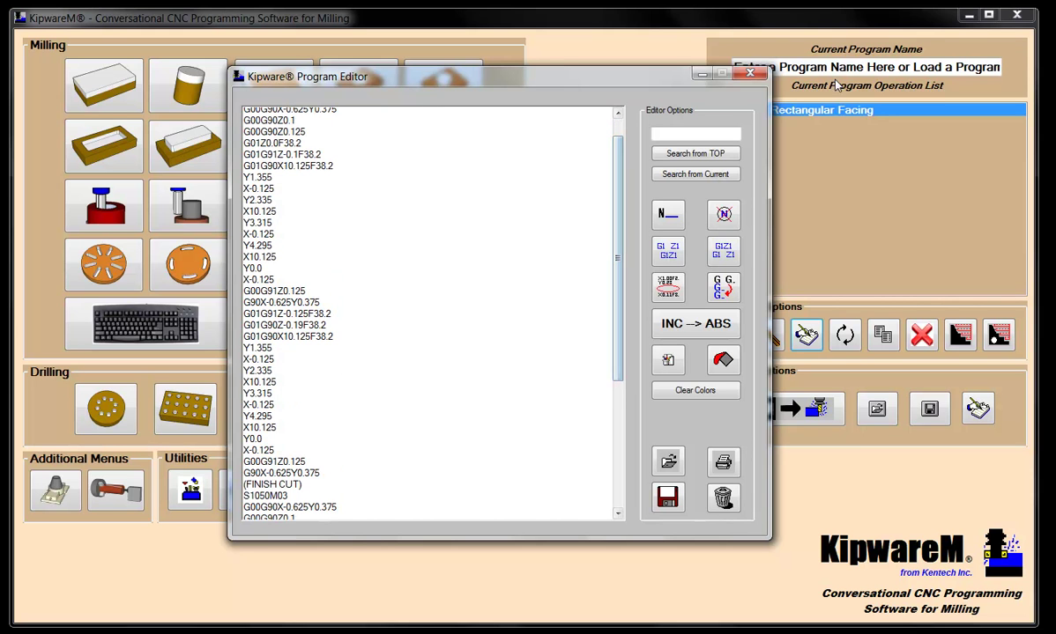
{"action": "left_click", "coordinate": [750, 73]}
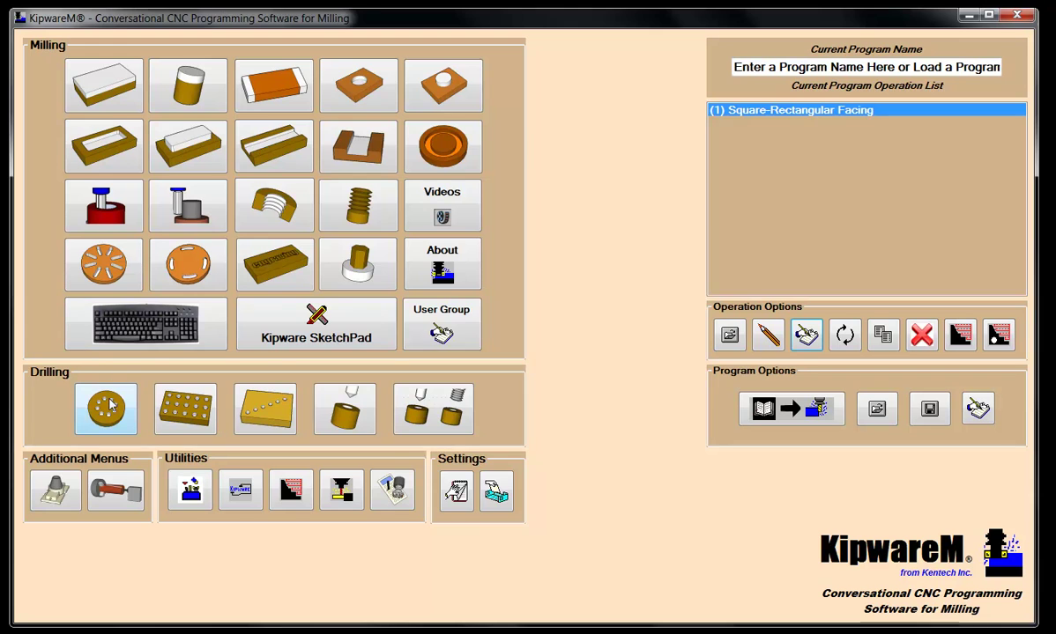
{"action": "left_click", "coordinate": [111, 403]}
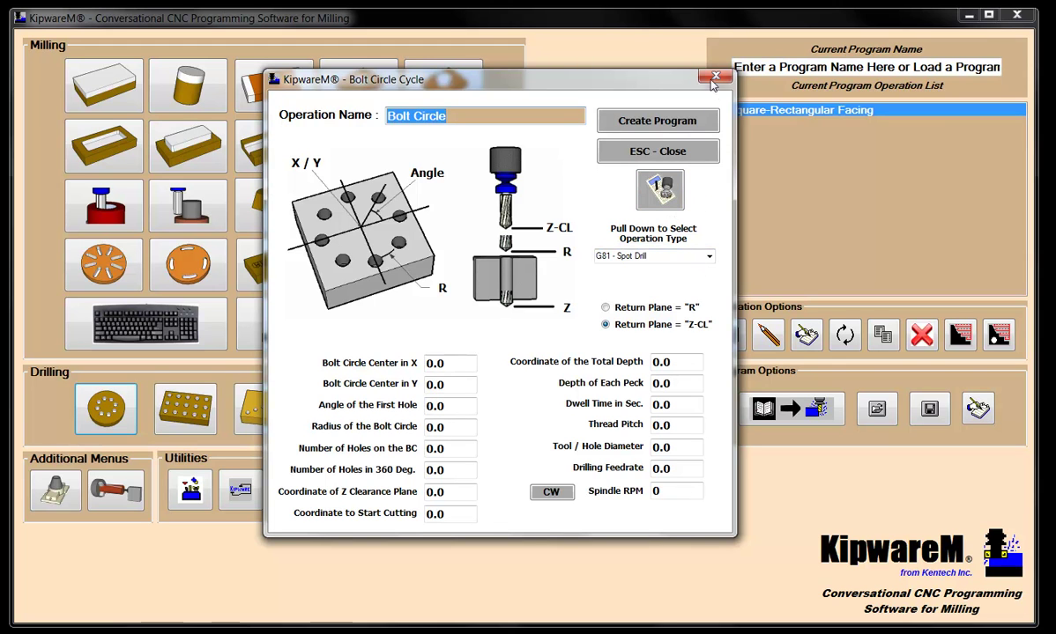
{"action": "key", "text": "Escape"}
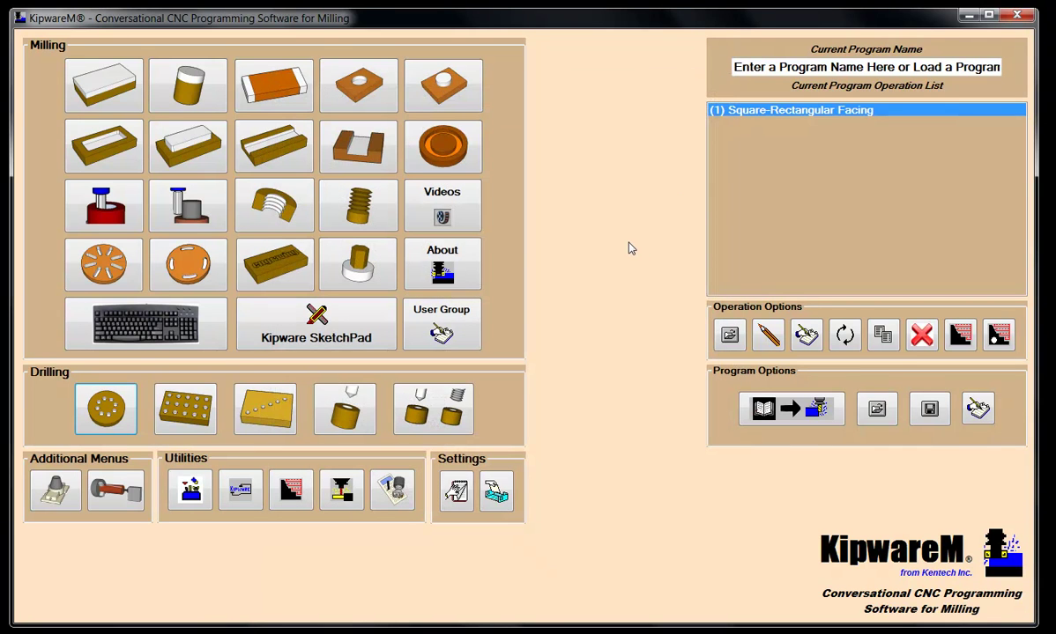